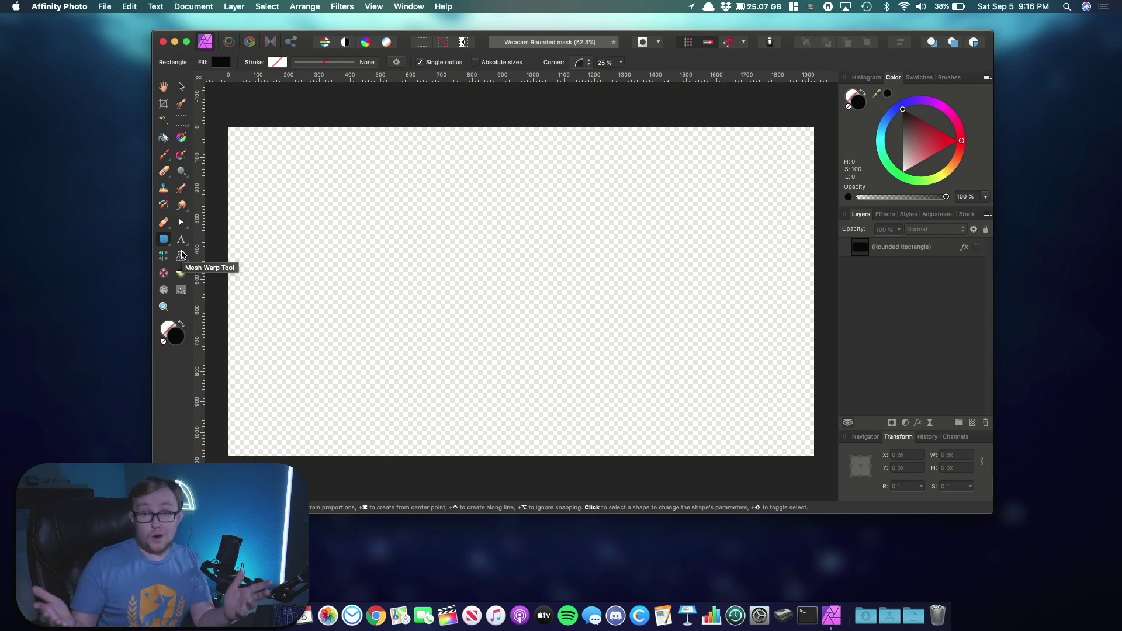
- Draw a black rounded rectangle, then stretch its top and left edges to nearly fill the canvas
scroll(578, 171, "right", 1)
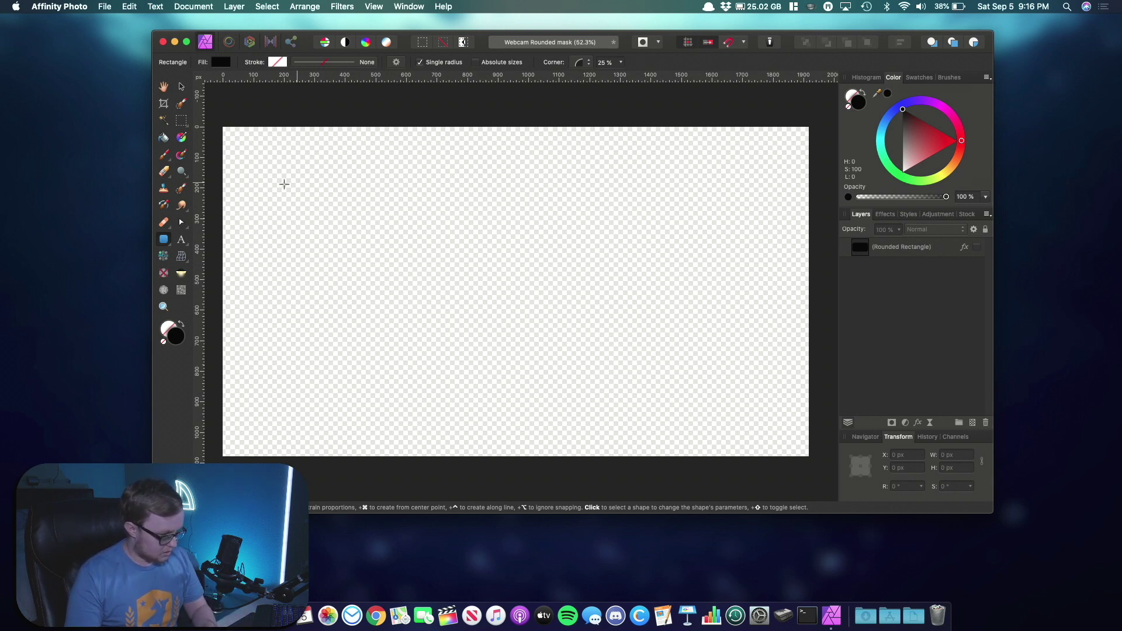
left_click_drag(246, 158, 799, 452)
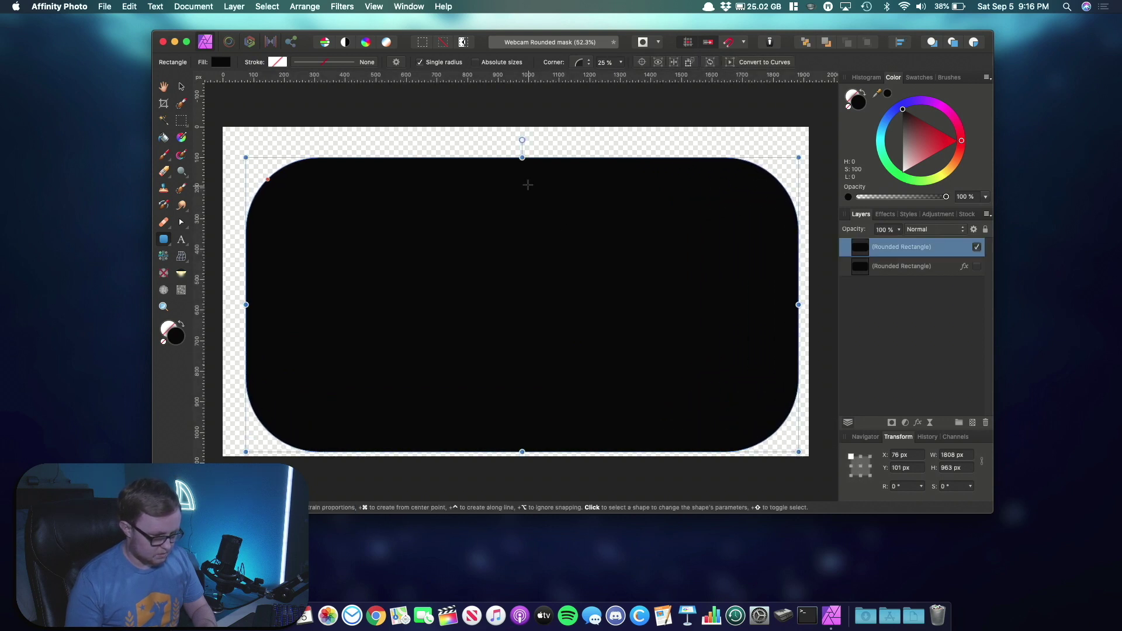
left_click_drag(522, 153, 522, 133)
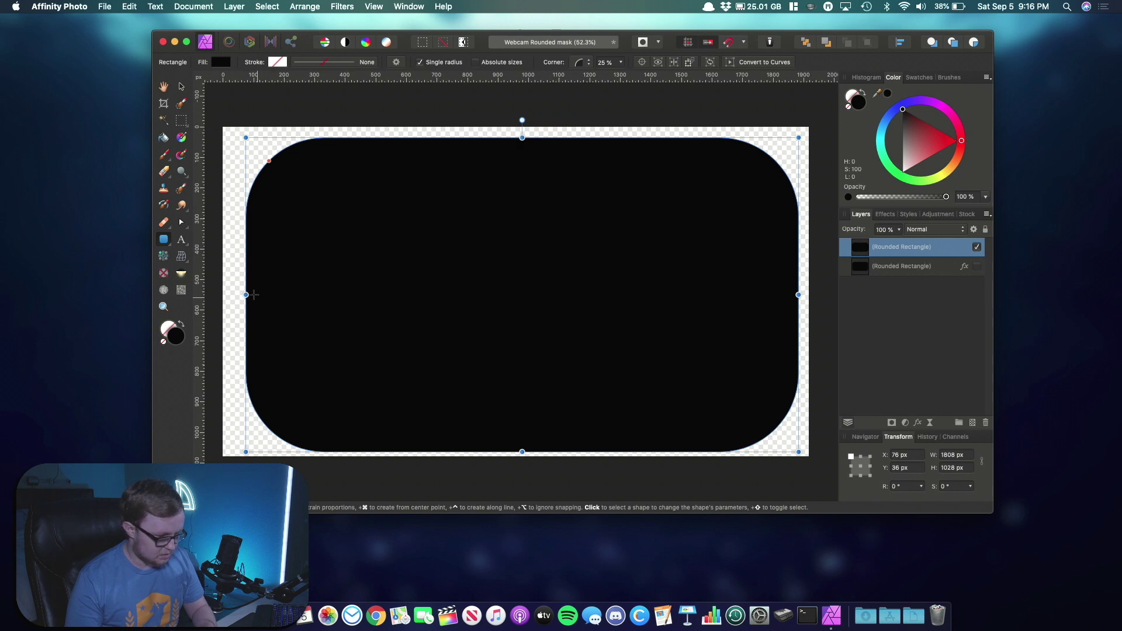
left_click_drag(246, 294, 229, 296)
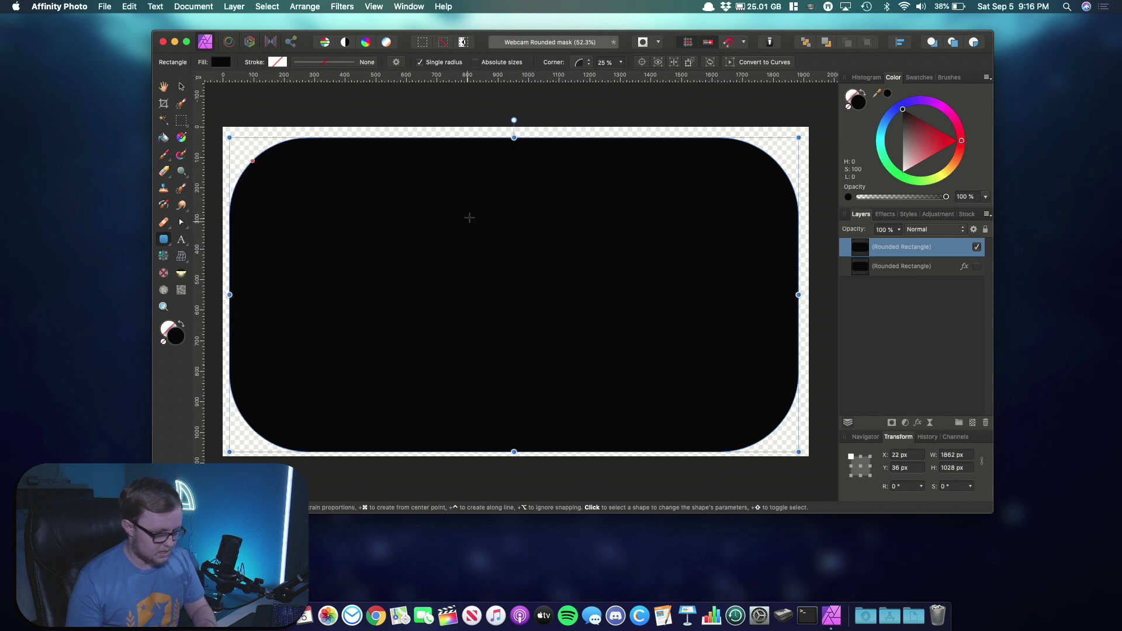
left_click_drag(514, 139, 516, 132)
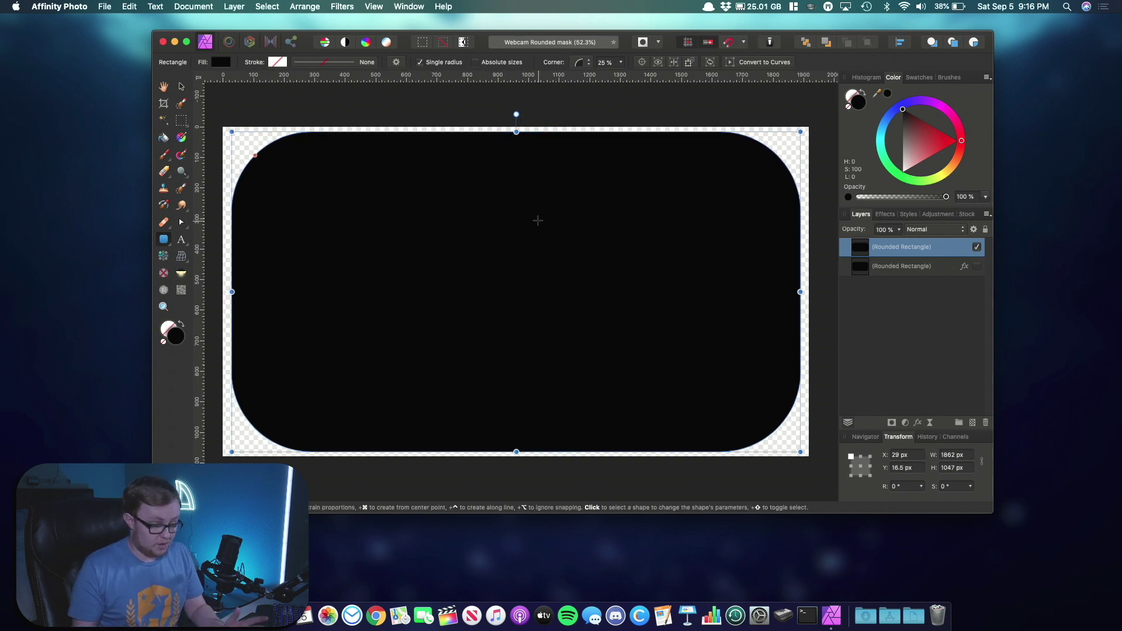
key("m")
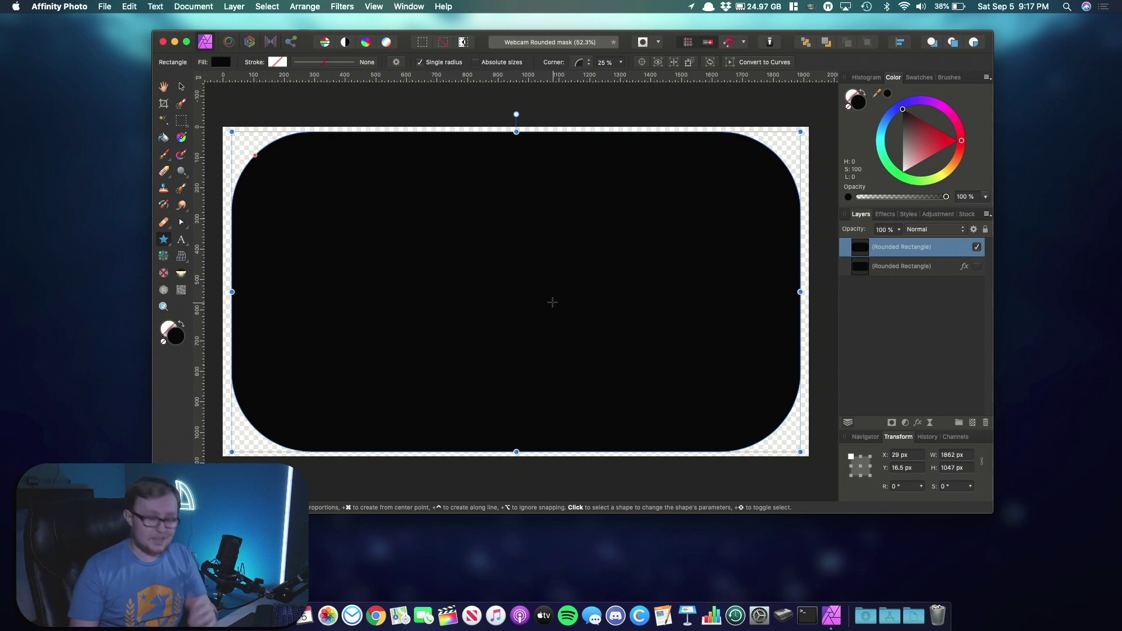
- Delete the extra rounded rectangle, then draw a trial heart shape and undo it
key("Delete")
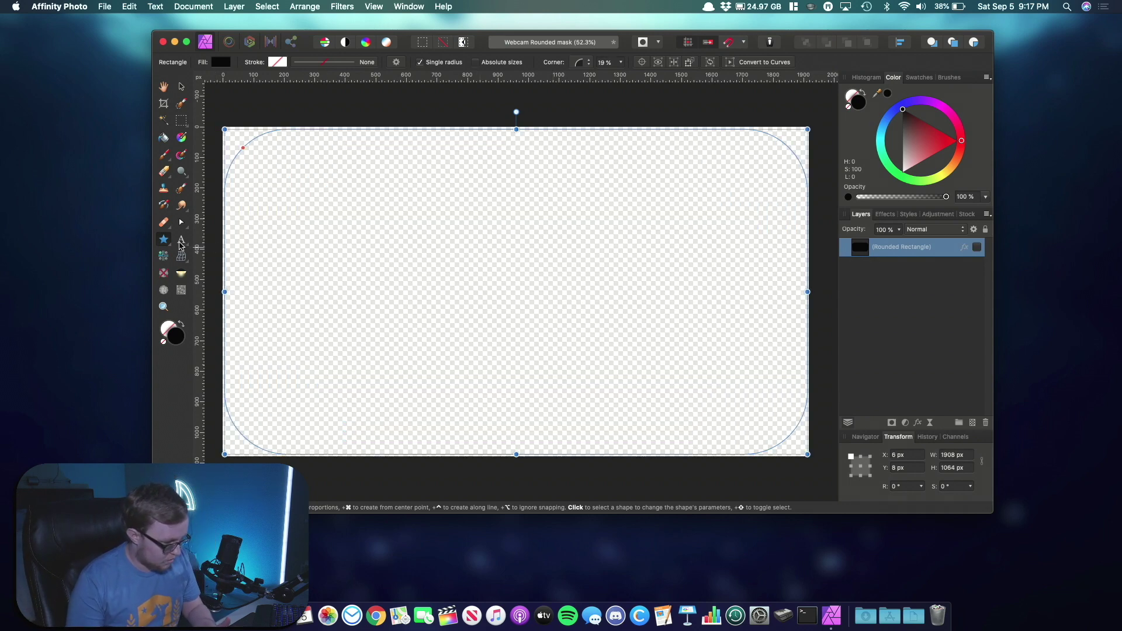
left_click(169, 241)
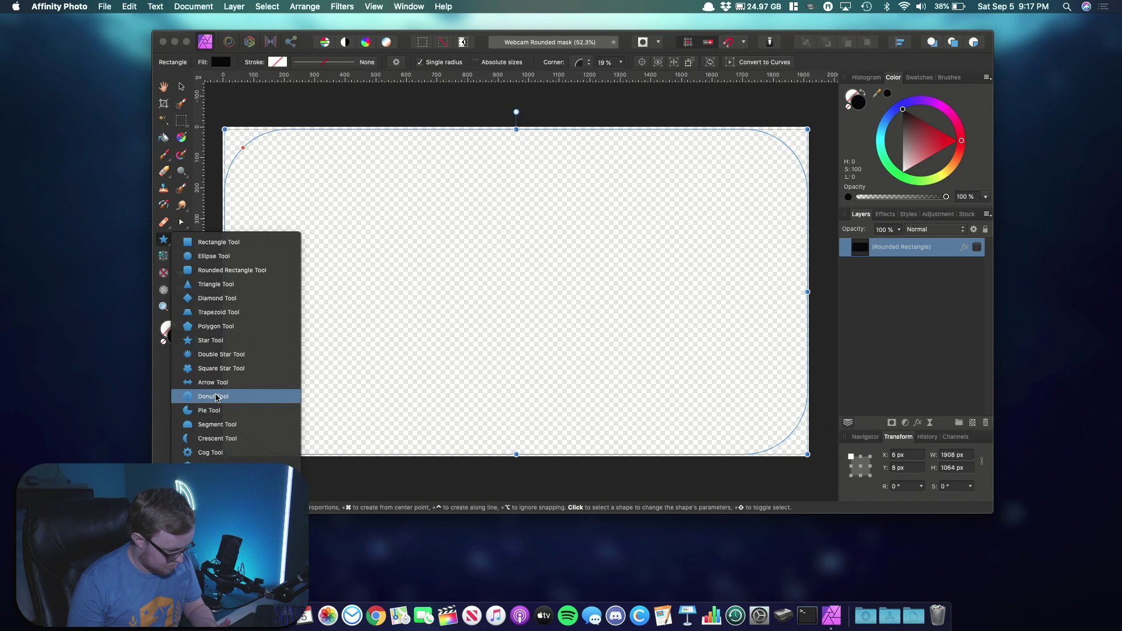
key("Escape")
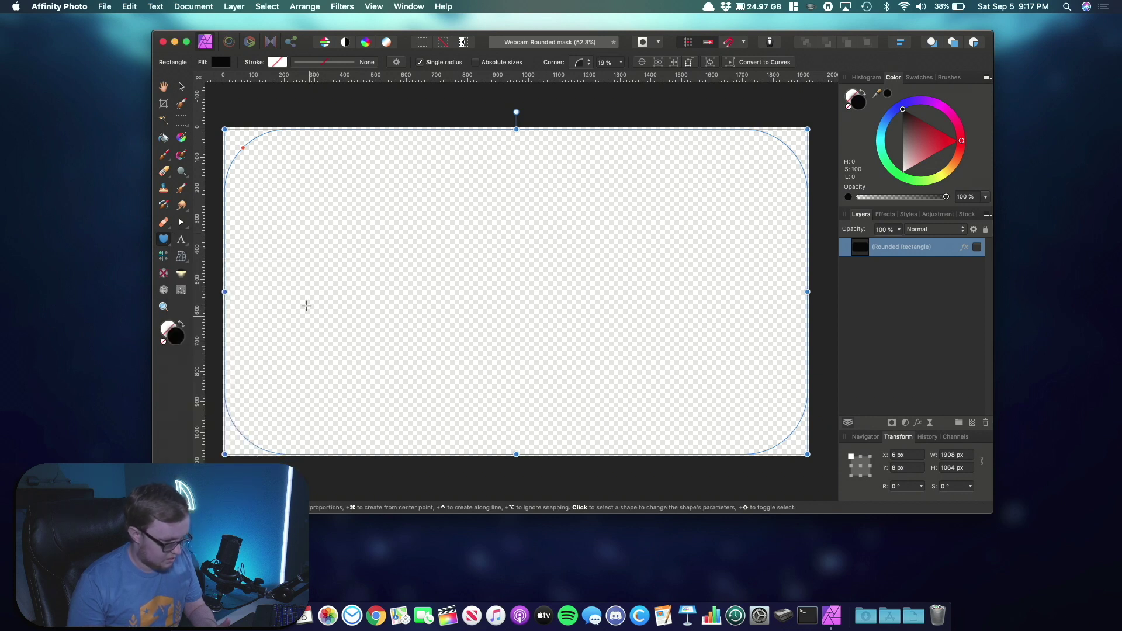
left_click_drag(341, 156, 744, 489)
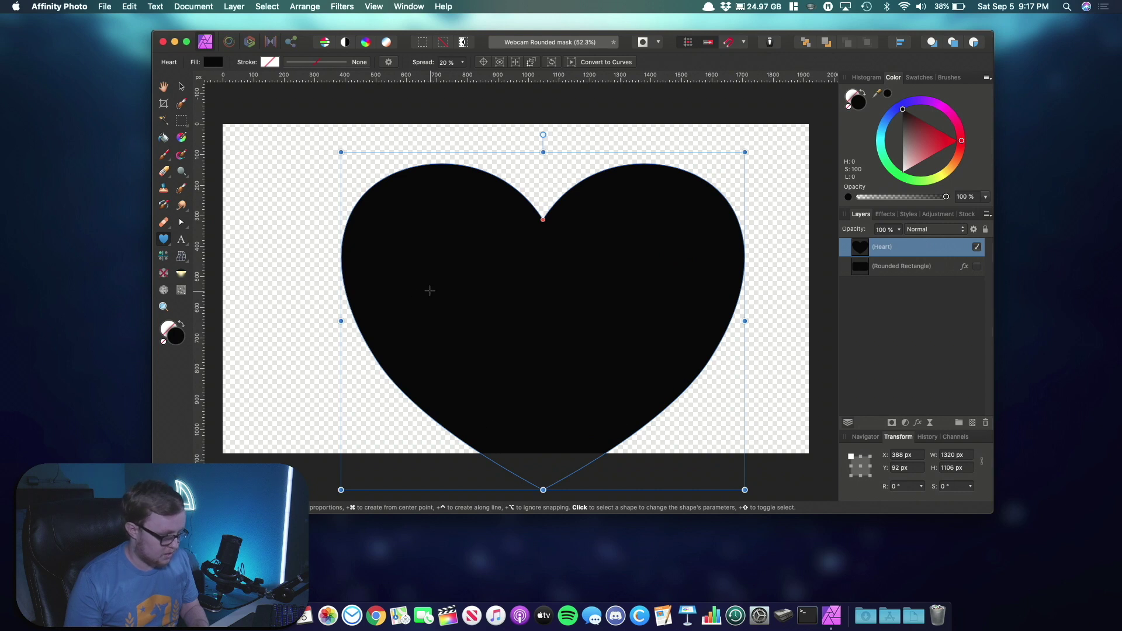
key("super+z")
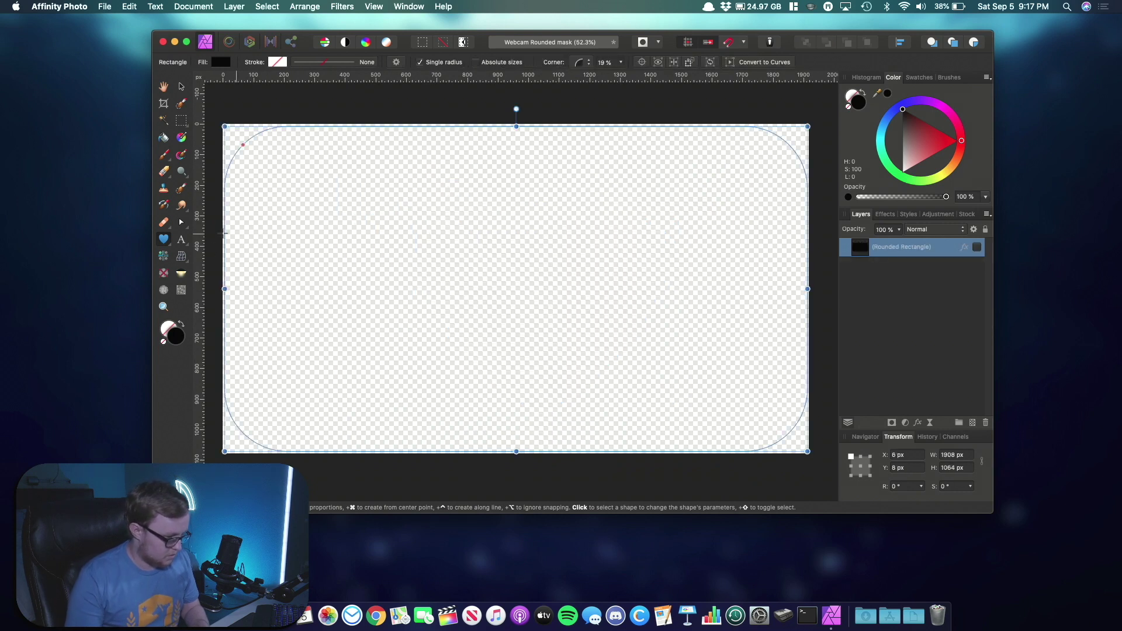
- Draw a trial cloud shape across the canvas and delete it again
left_click(163, 241)
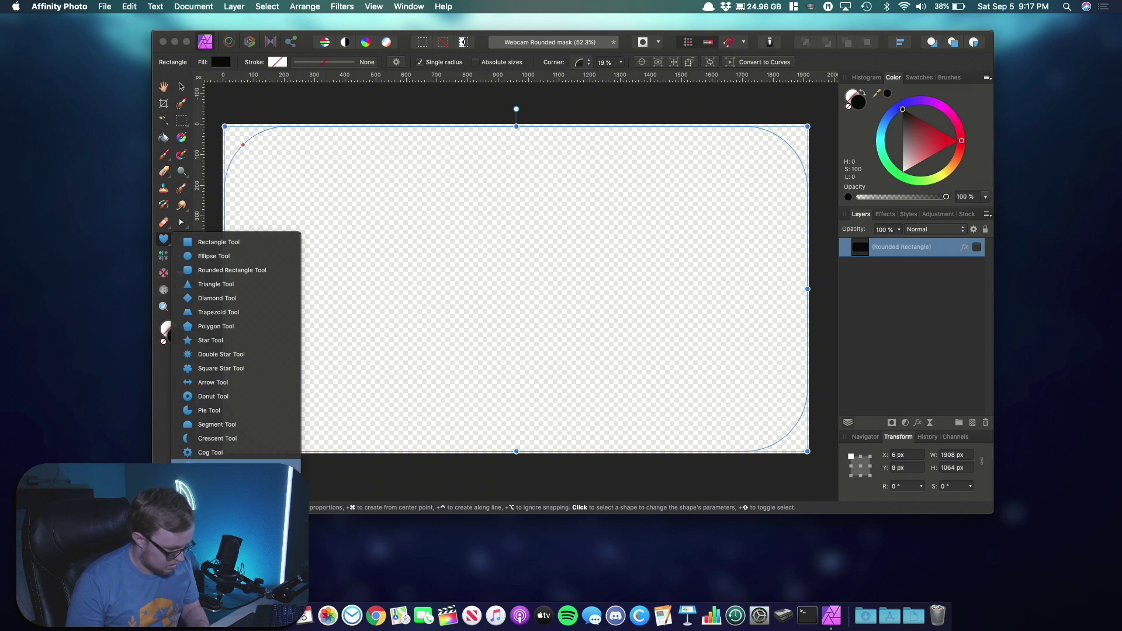
left_click(210, 467)
left_click_drag(266, 183, 782, 442)
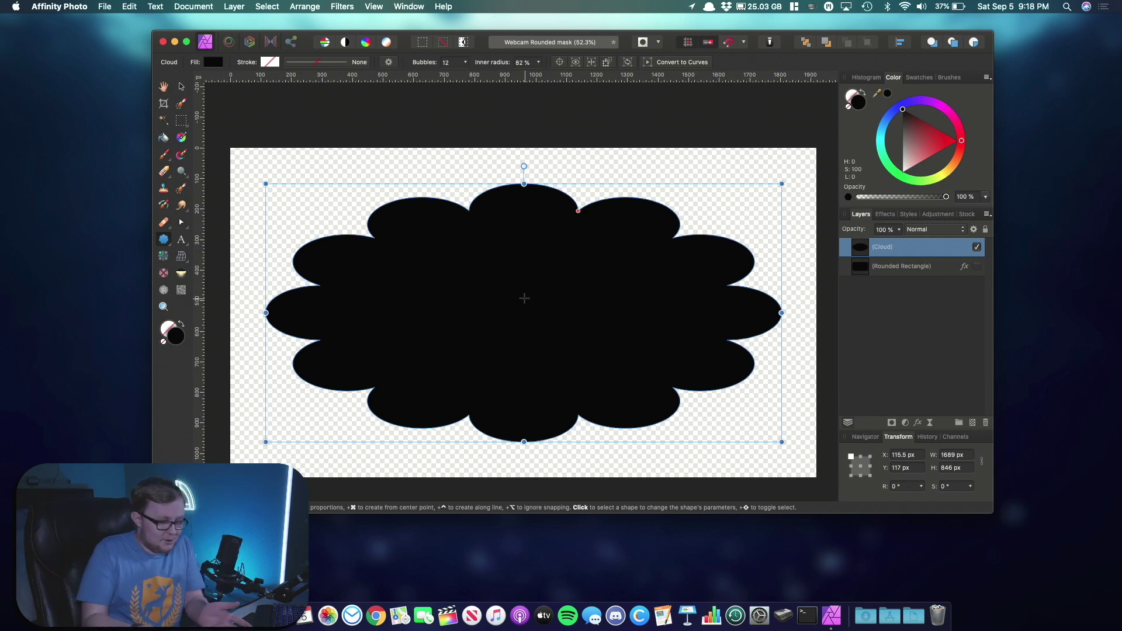
key("Delete")
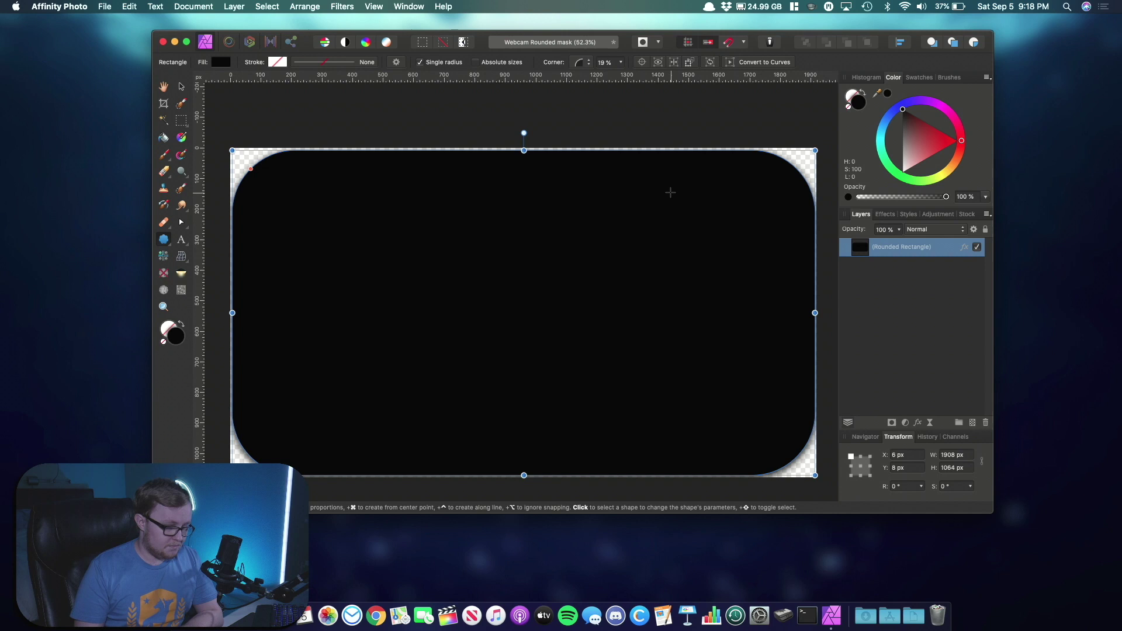
left_click(645, 107)
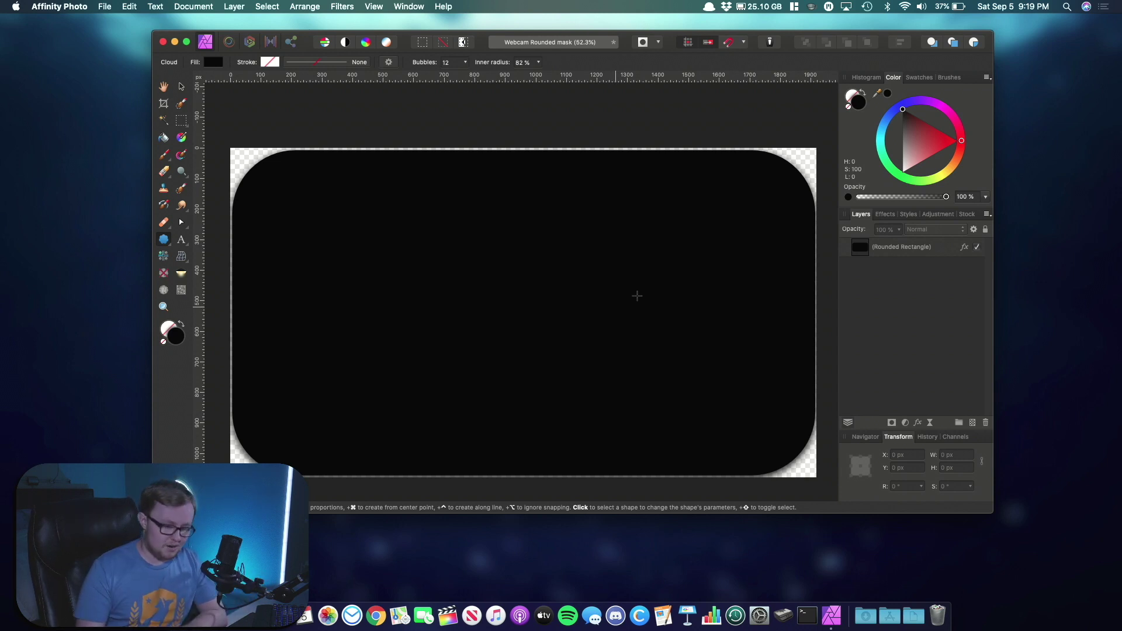
- Hide and reshow the Rounded Rectangle layer, then open document settings to verify Transparent Background
left_click(977, 248)
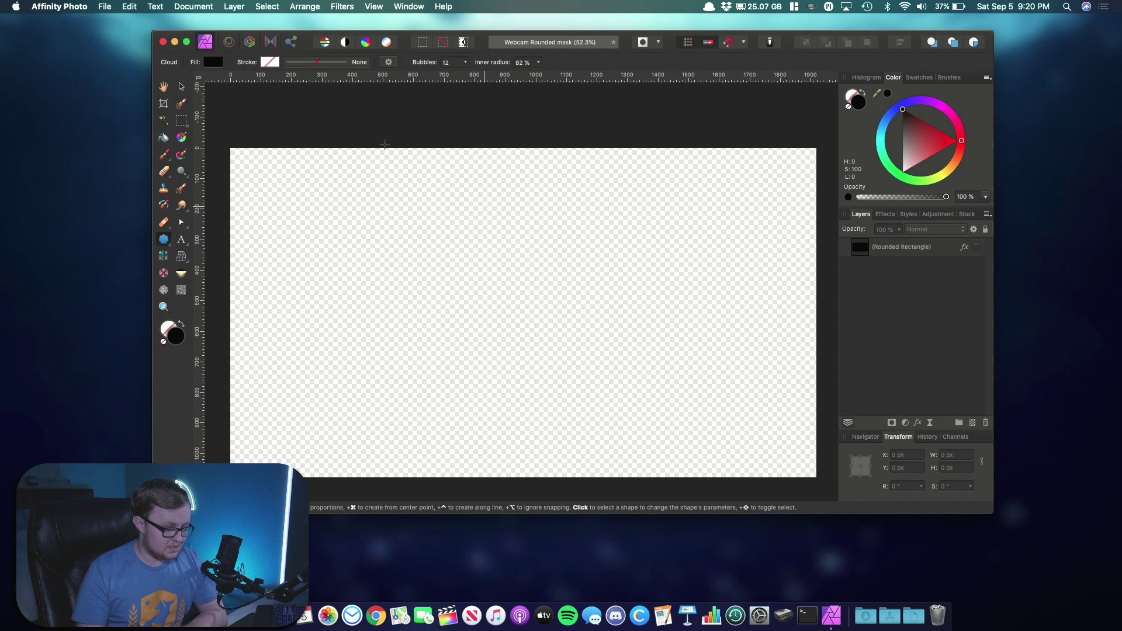
left_click(977, 248)
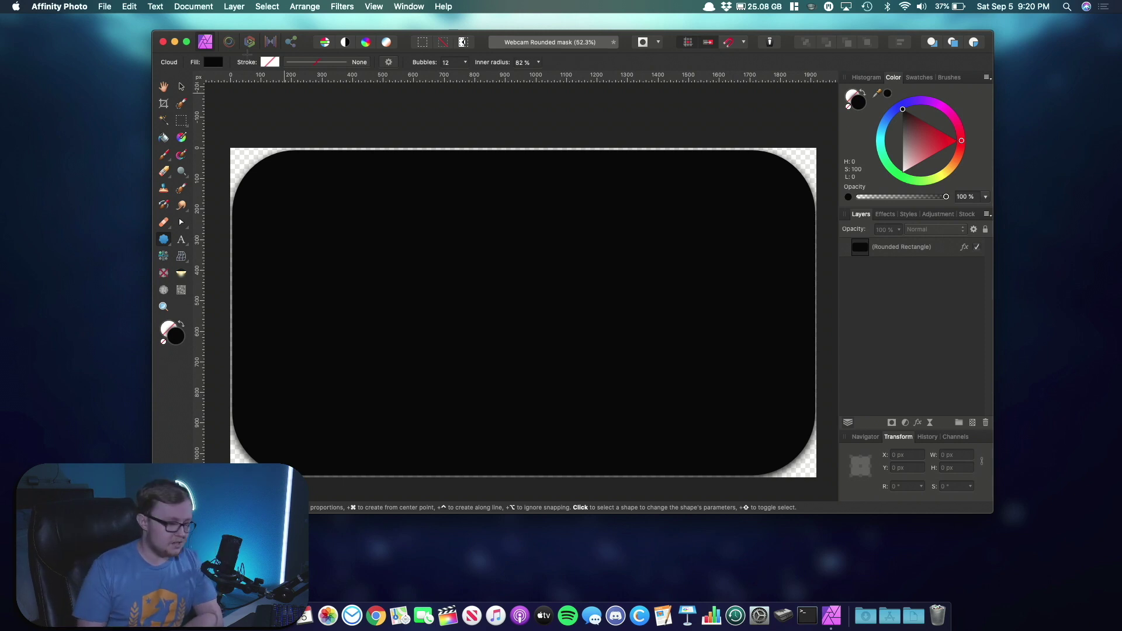
left_click(184, 6)
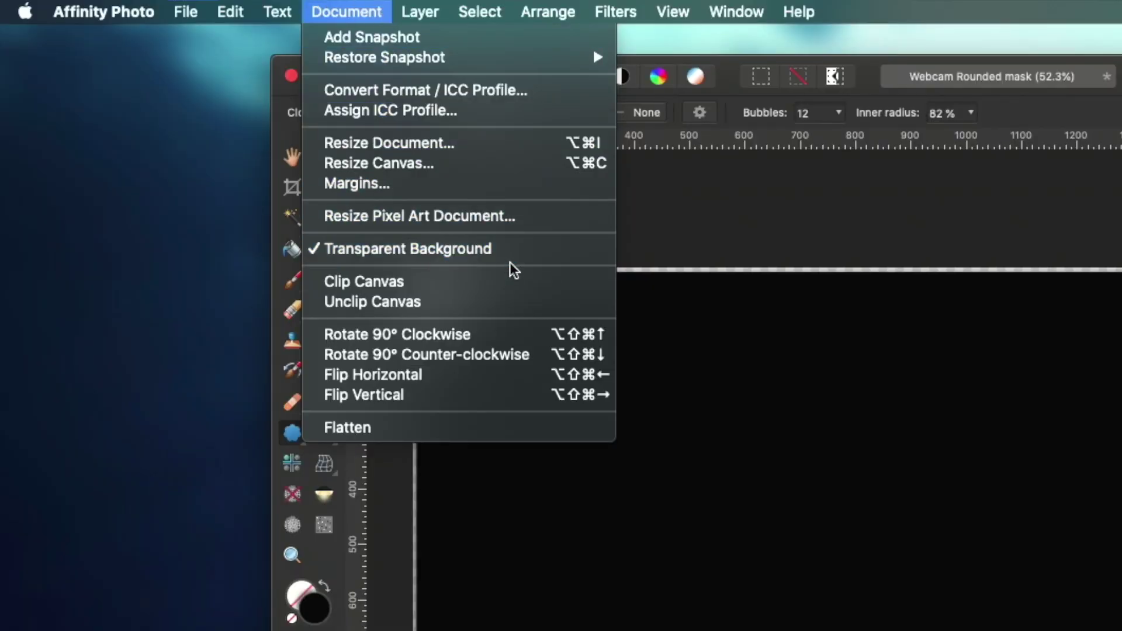
- Close the document settings dialog without making changes
left_click(693, 283)
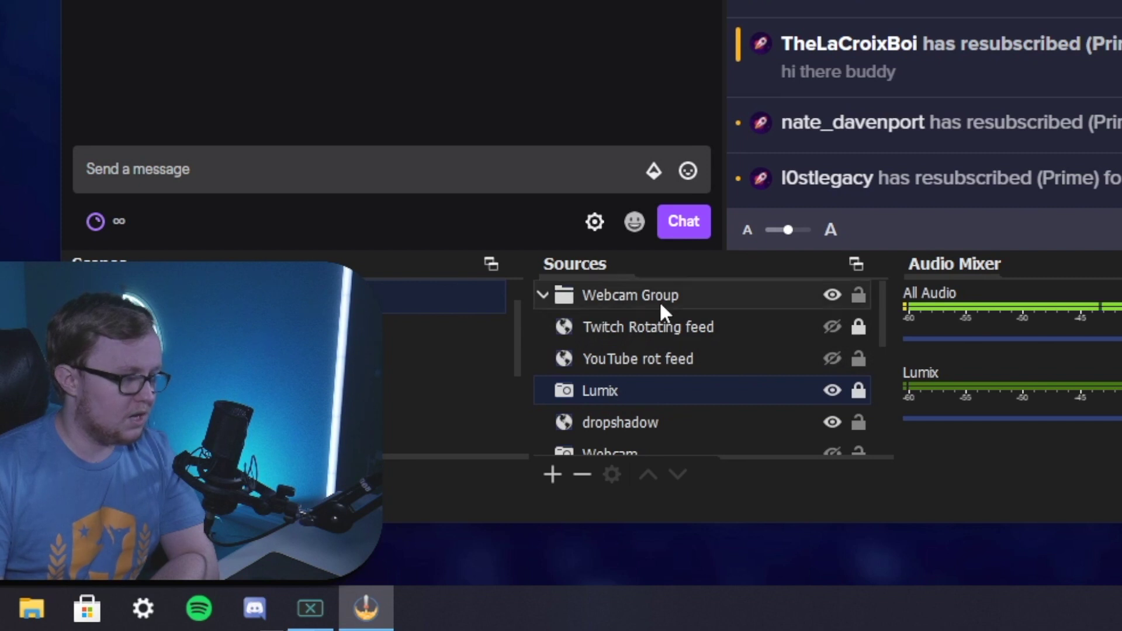
- Open the Filters window for the Lumix camera source from its context menu
scroll(621, 359, "down", 1)
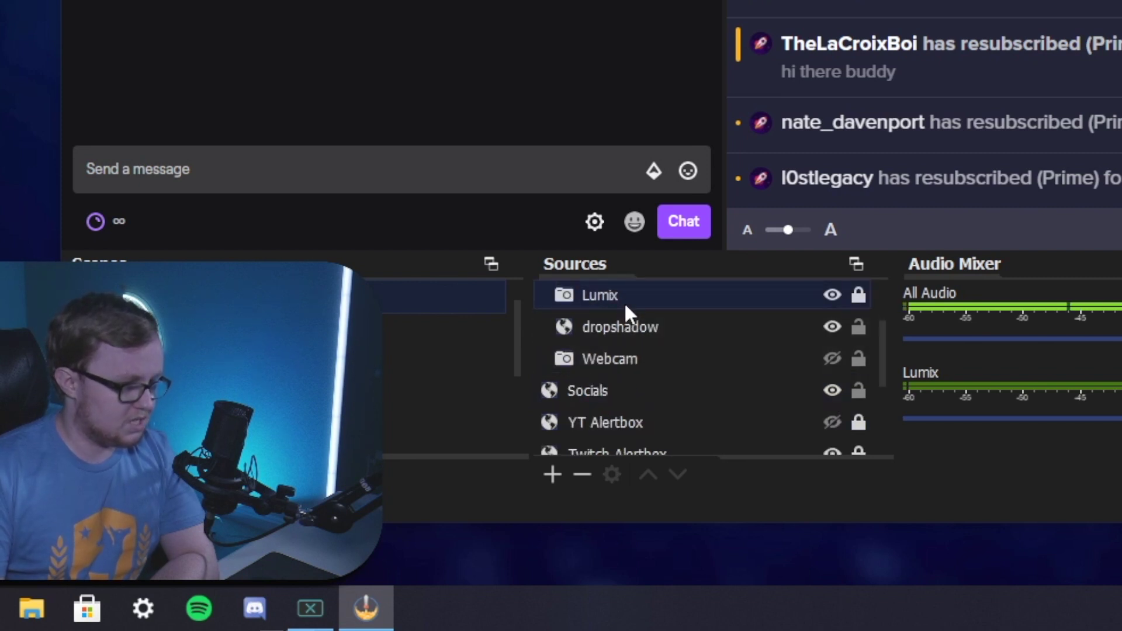
scroll(620, 334, "up", 1)
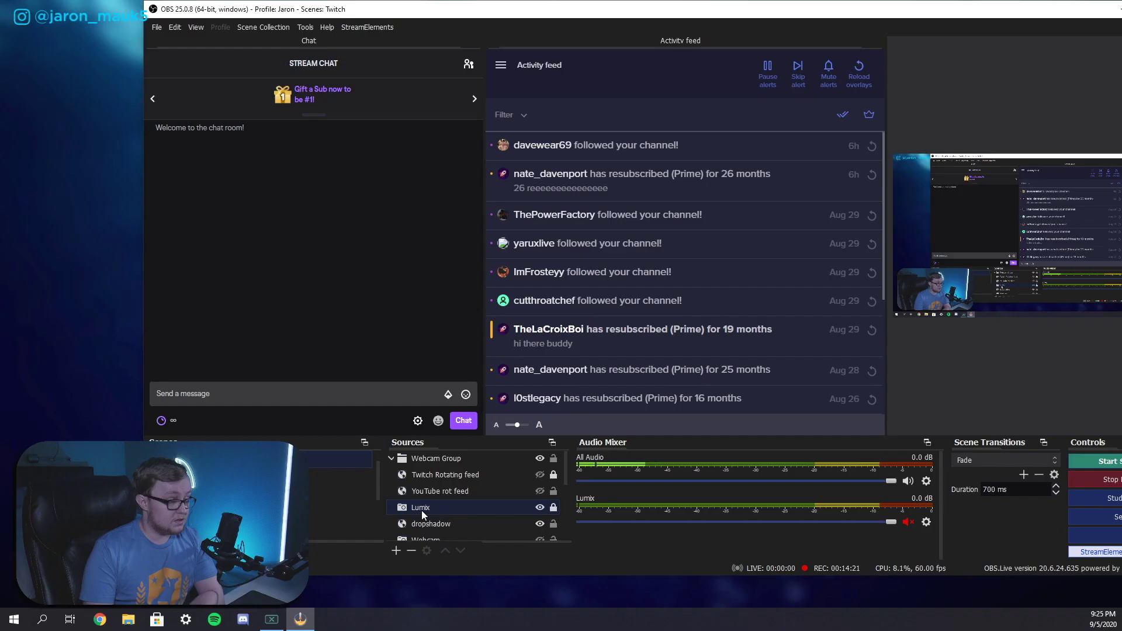
right_click(429, 506)
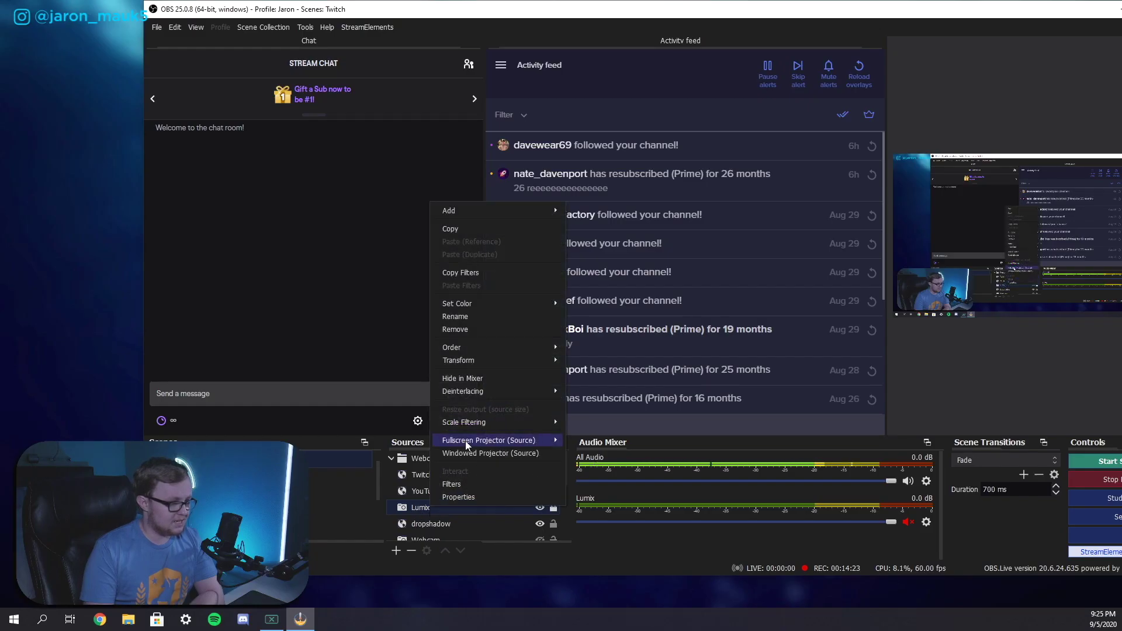
left_click(458, 484)
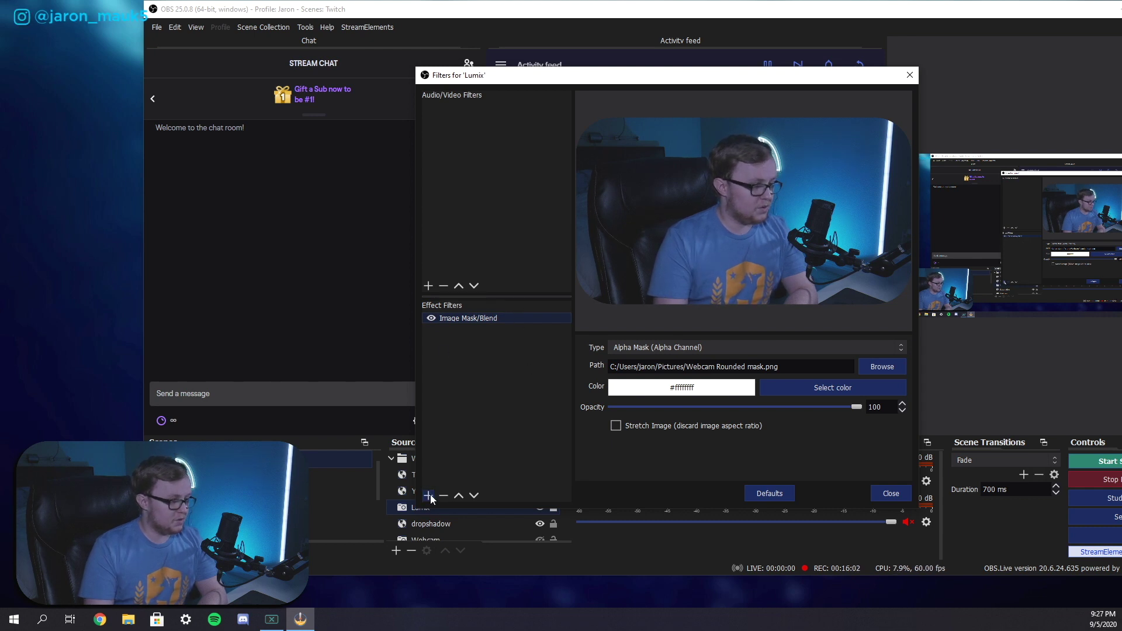
- Review the available effect filter types and the Image Mask/Blend path field, leaving both unchanged
left_click(428, 495)
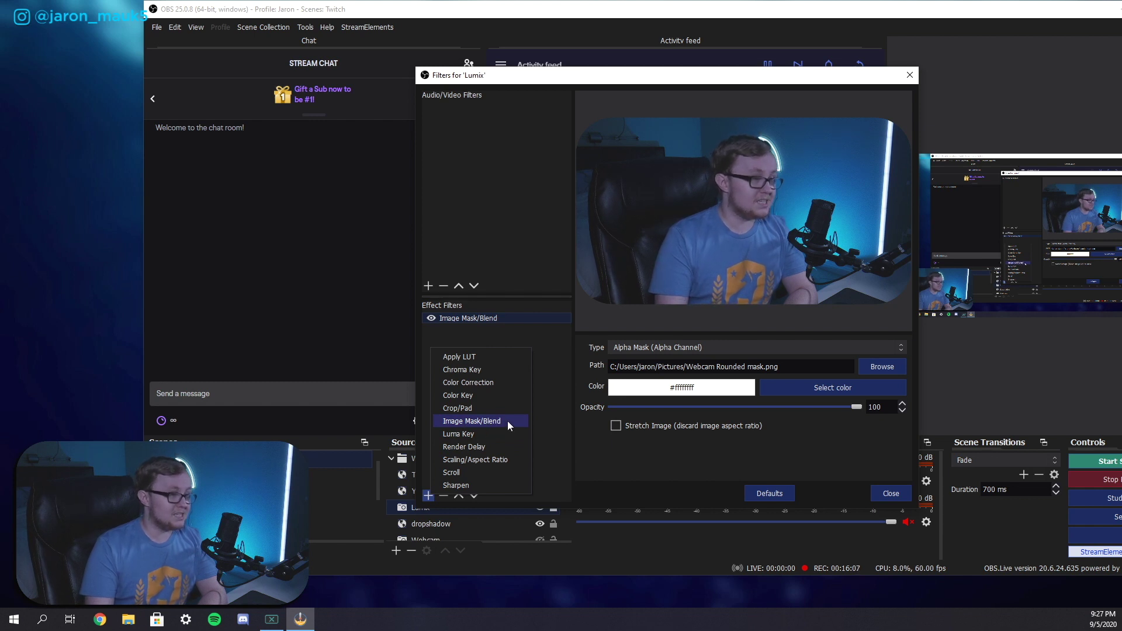
left_click(550, 424)
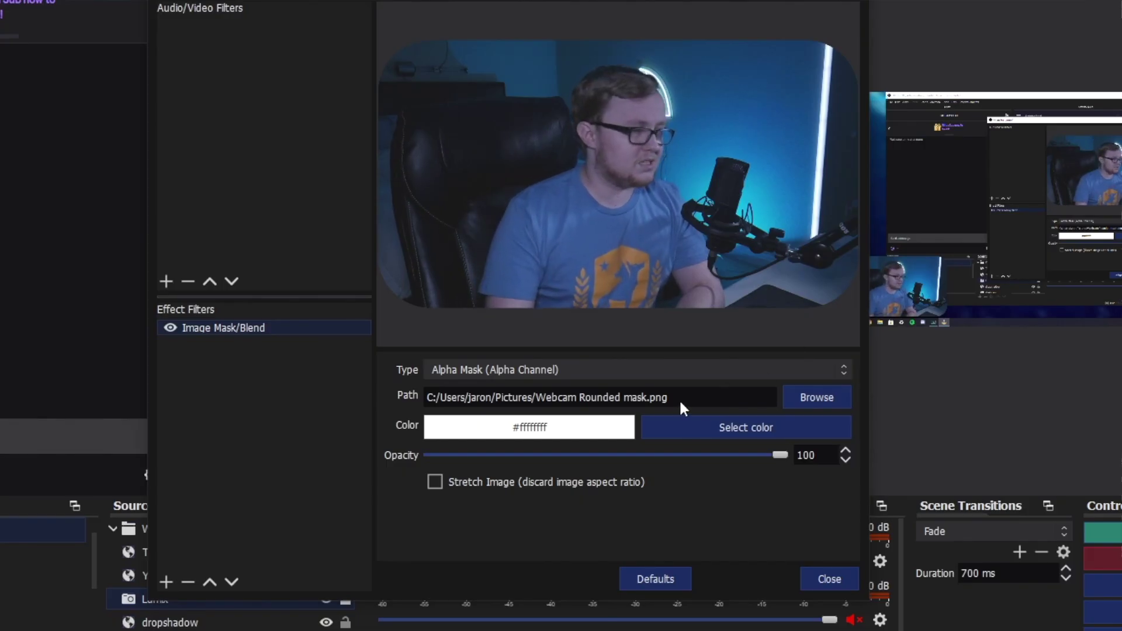
left_click_drag(678, 398, 434, 398)
left_click(688, 396)
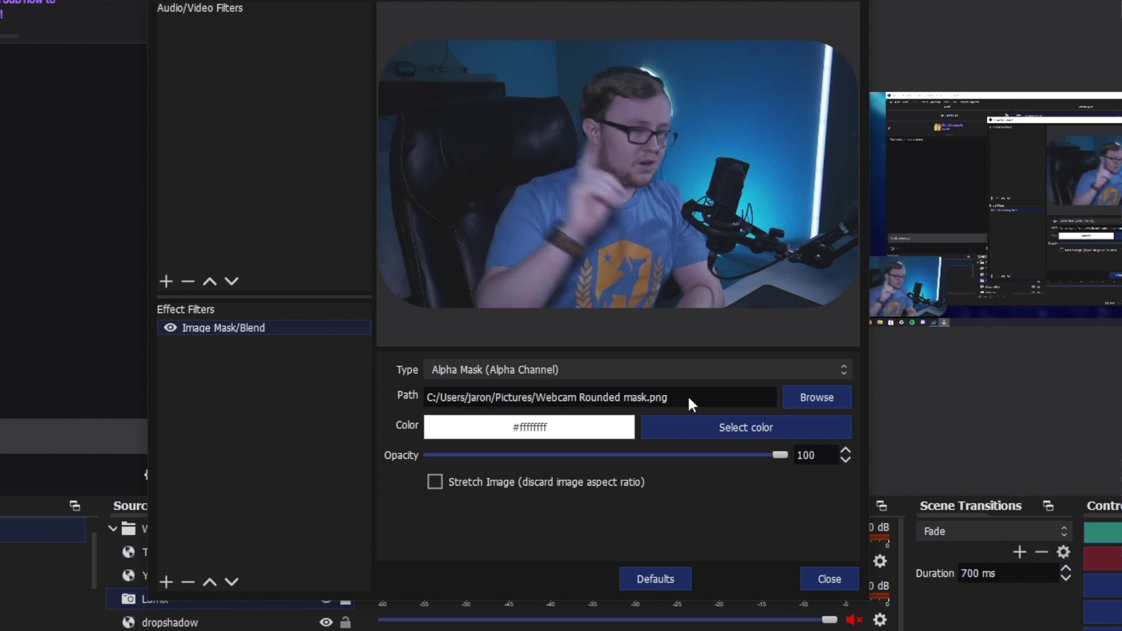
- Browse to Documents in the file browser, then cancel, keeping Webcam Rounded mask.png as the mask
left_click(801, 410)
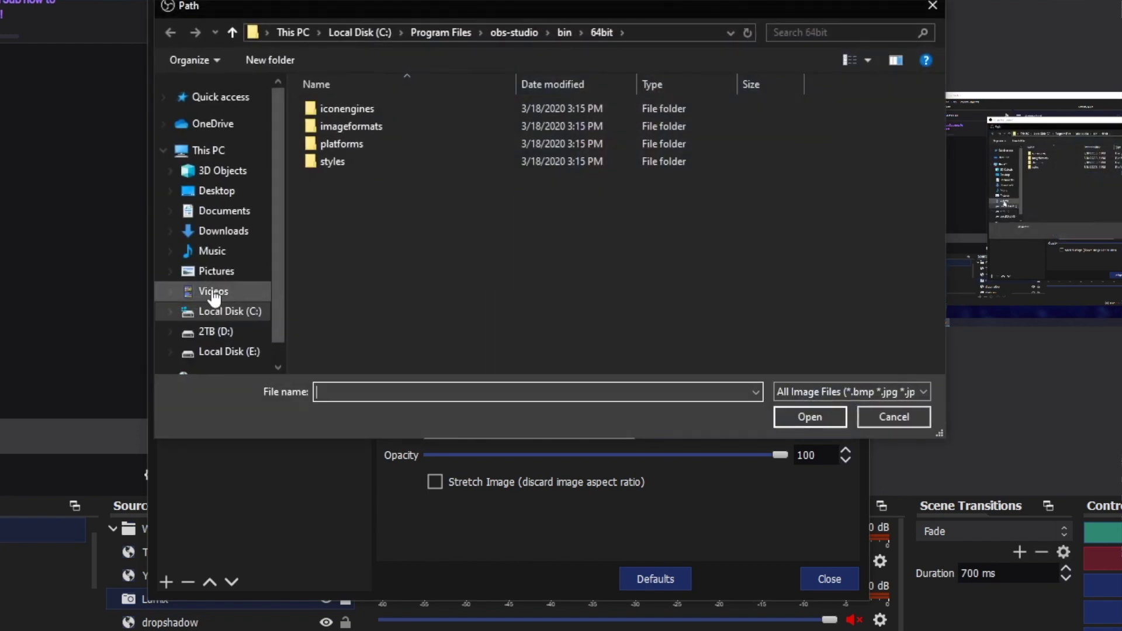
left_click(224, 211)
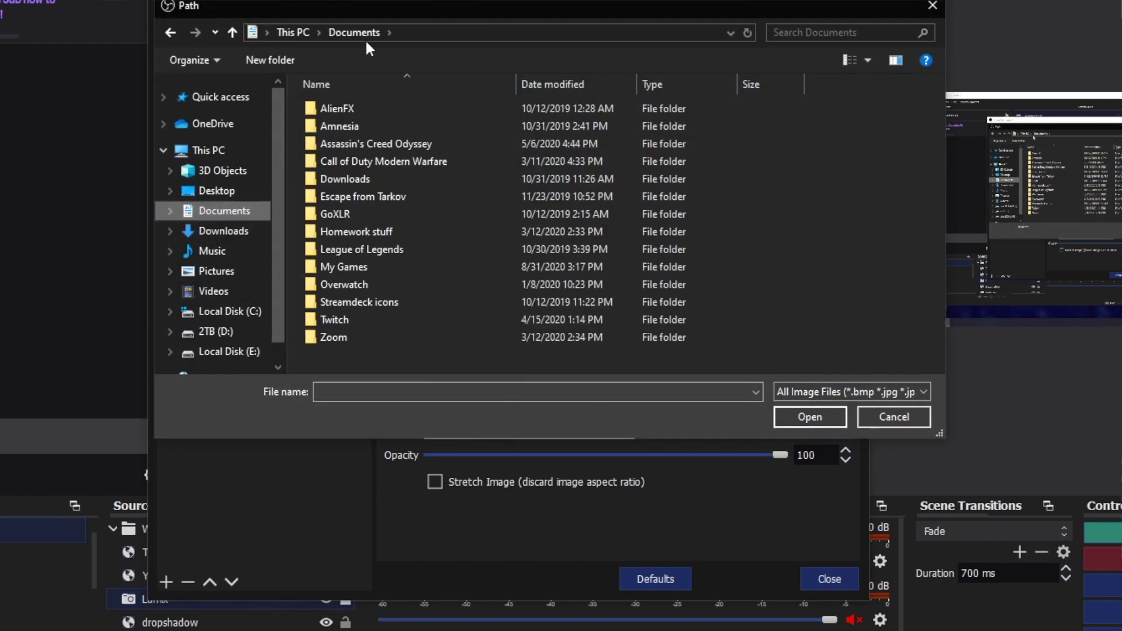
left_click(886, 416)
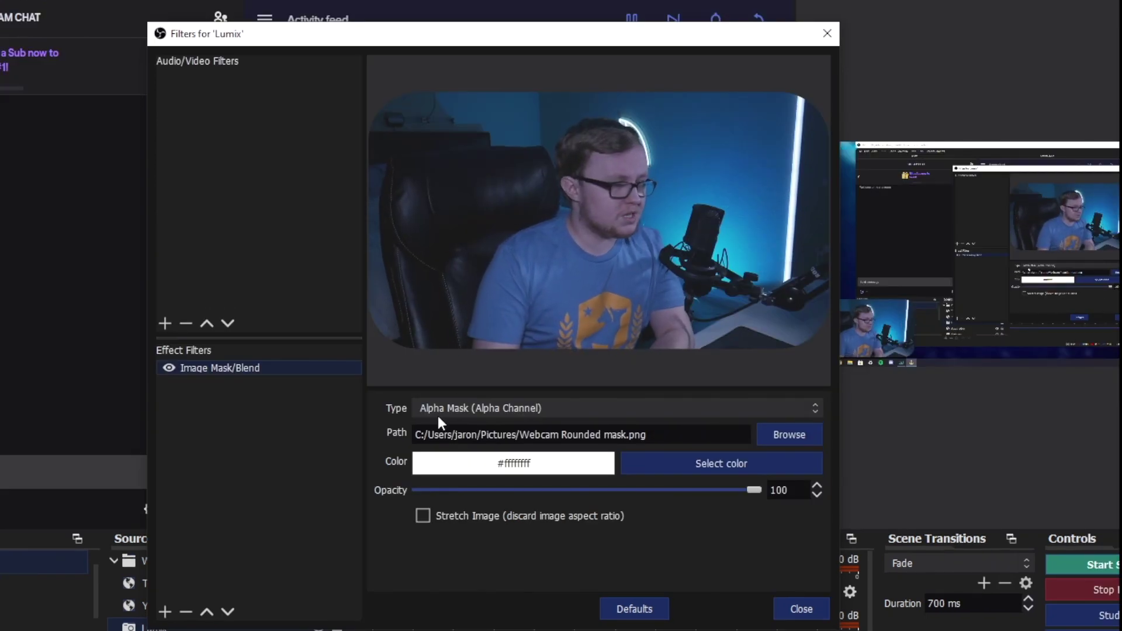
left_click(438, 414)
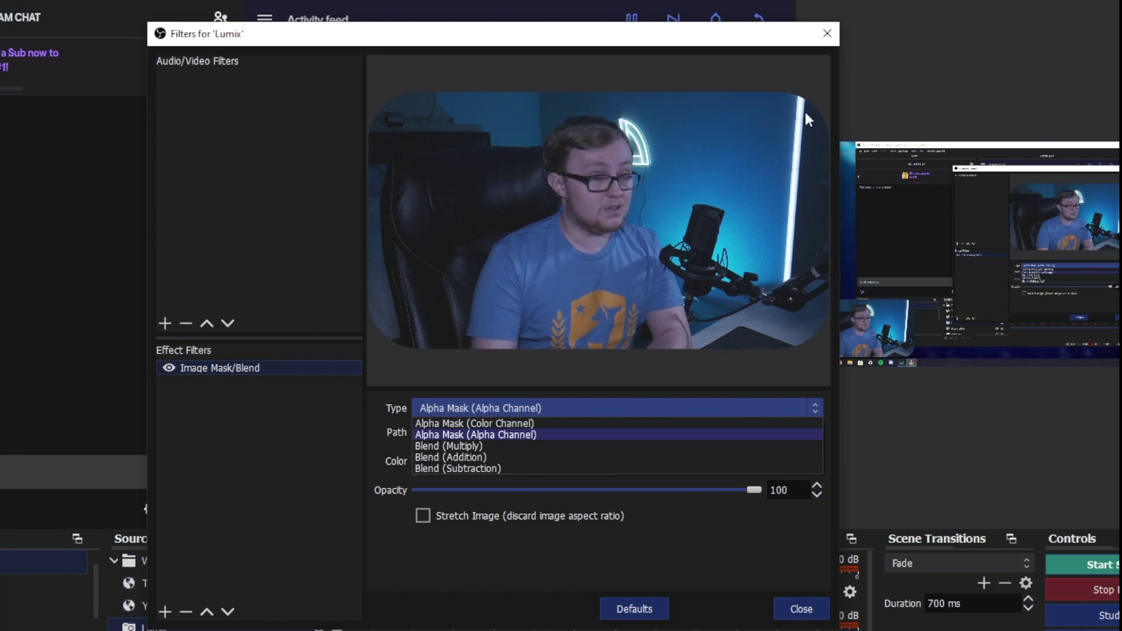
left_click(504, 415)
left_click(490, 412)
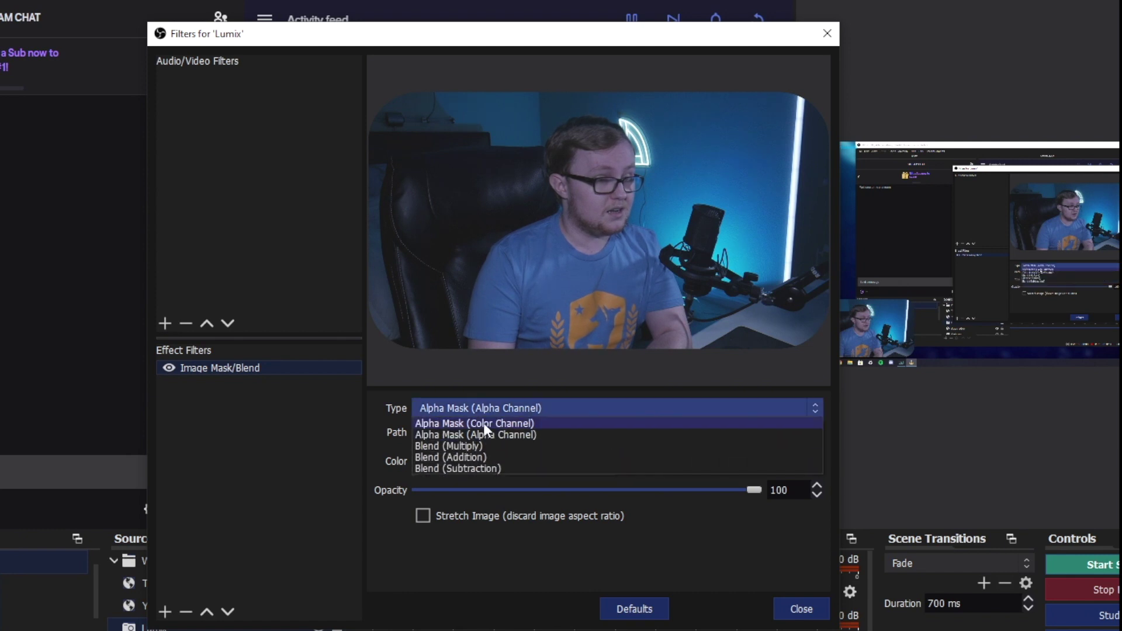
left_click(483, 422)
left_click(490, 413)
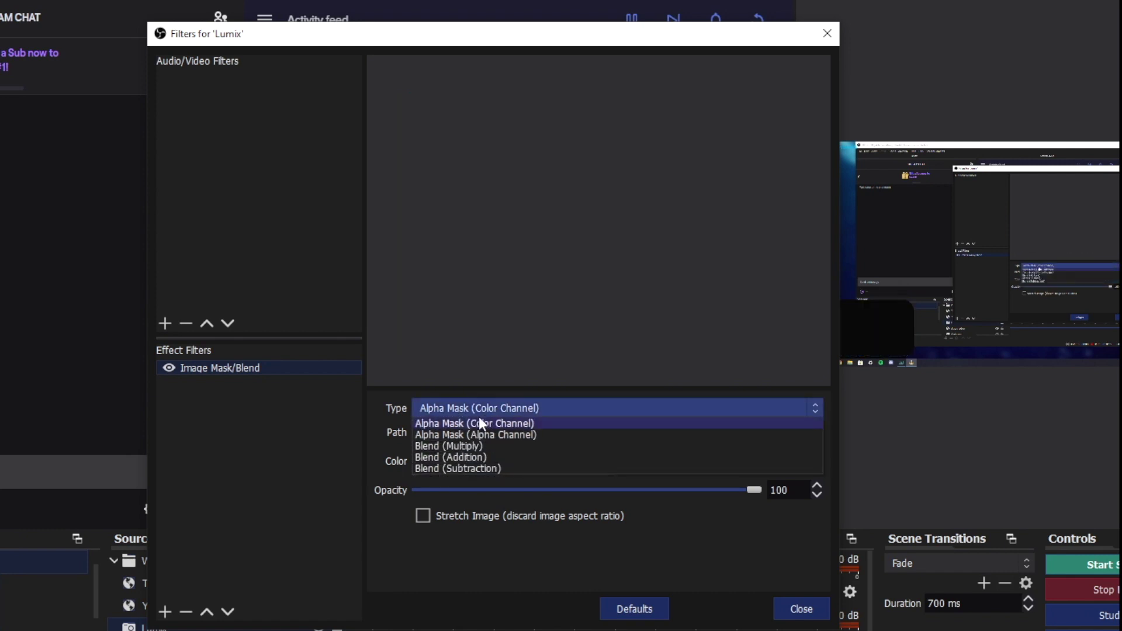
left_click(466, 434)
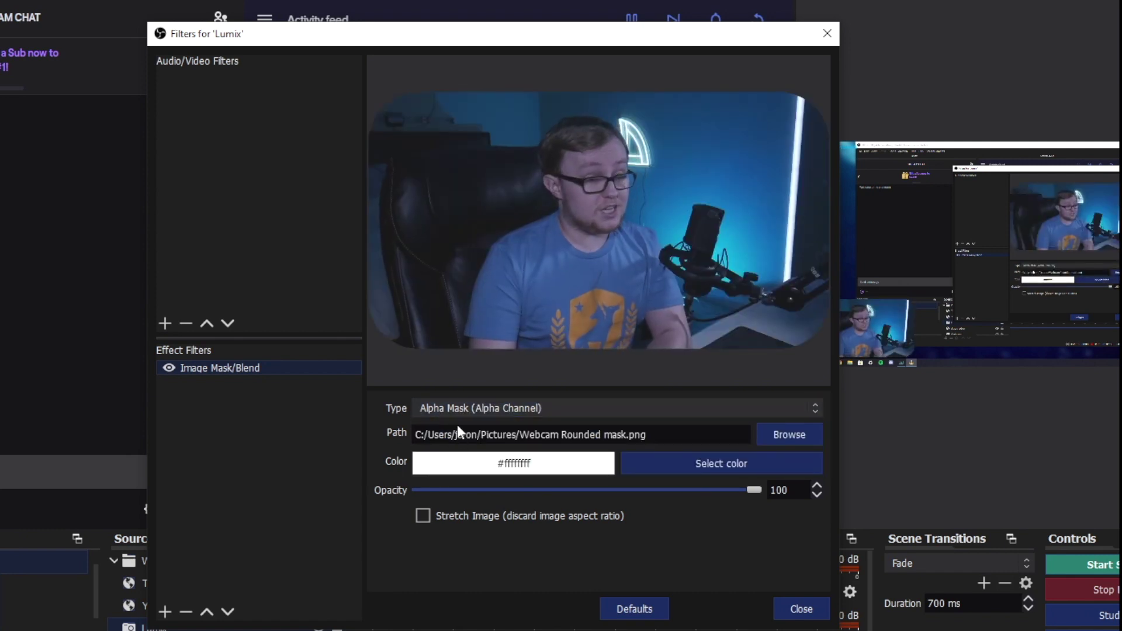
left_click(440, 409)
left_click(387, 412)
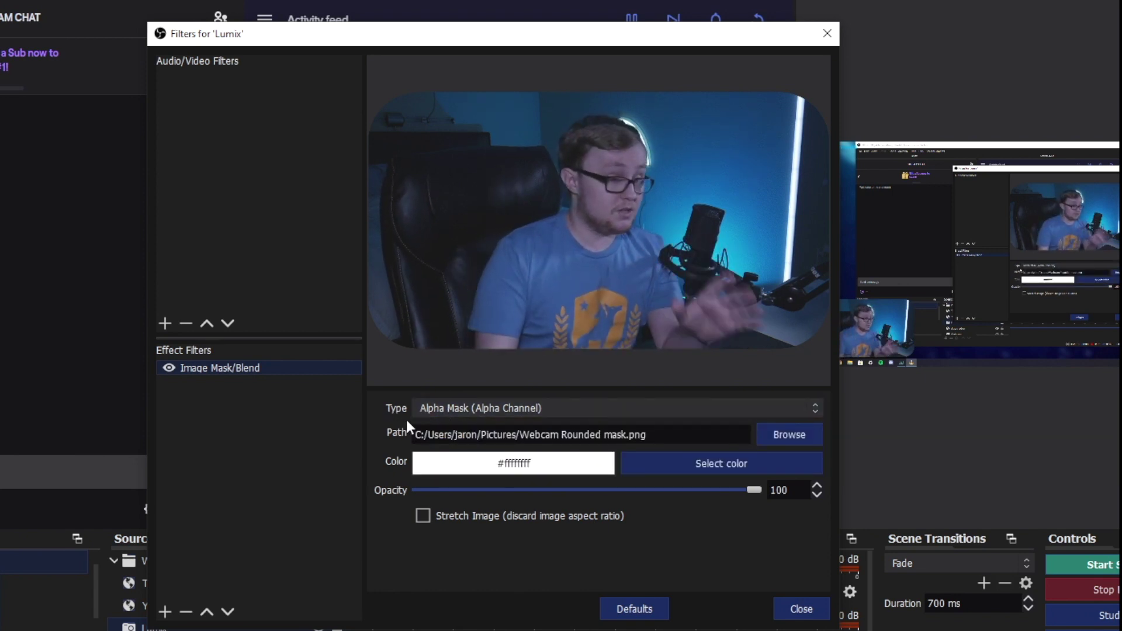
left_click(435, 412)
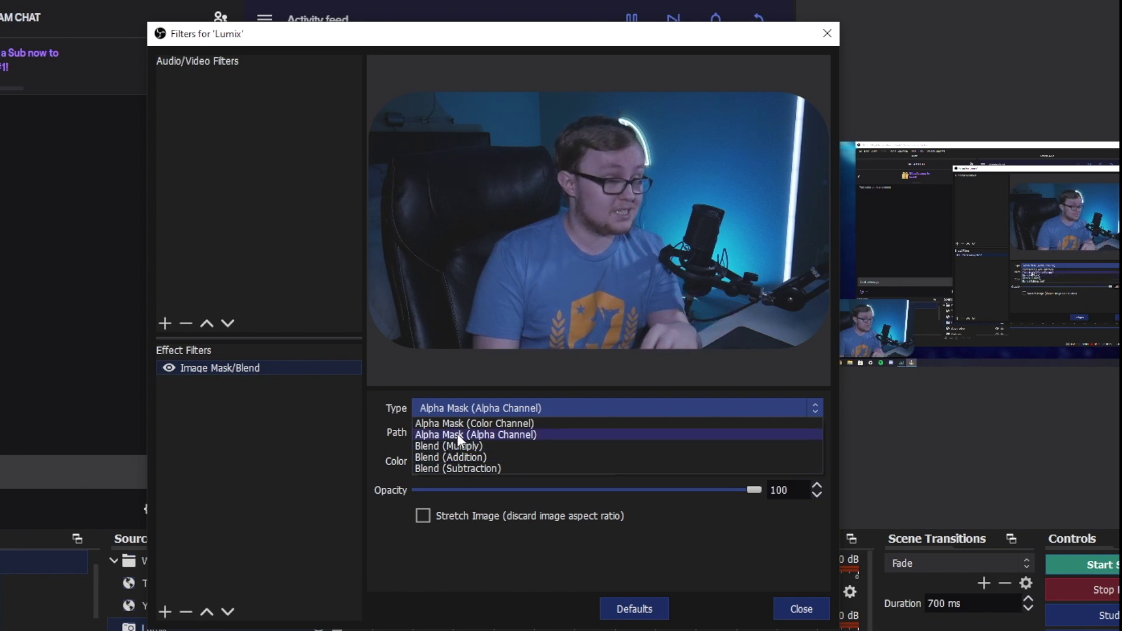
left_click(489, 433)
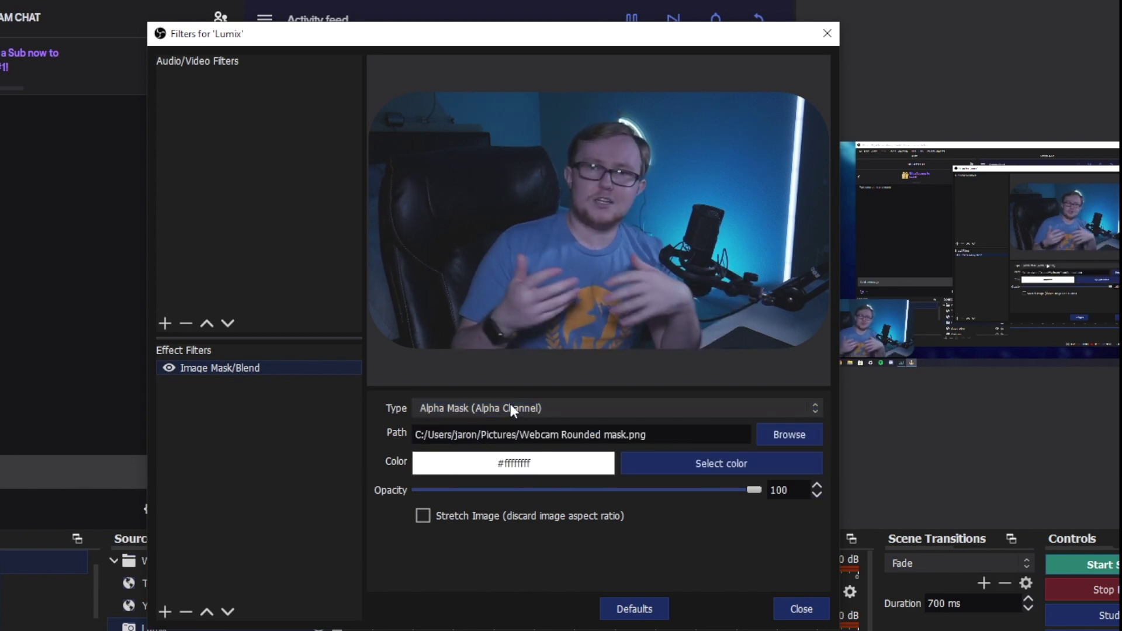